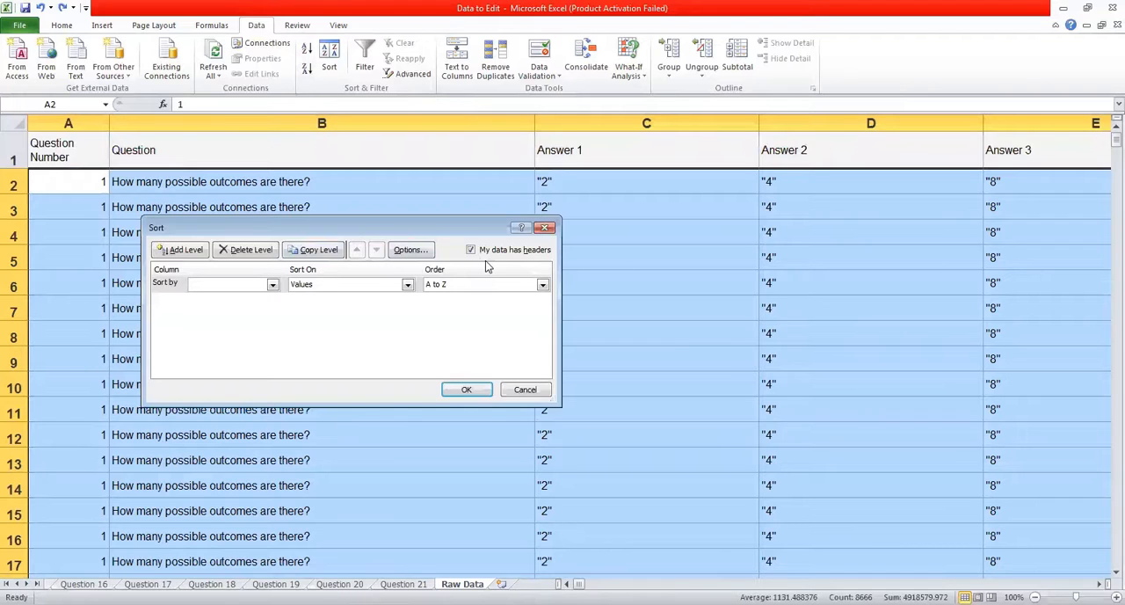
Sort the selected data by the Players column, on values in A to Z order.
click(273, 284)
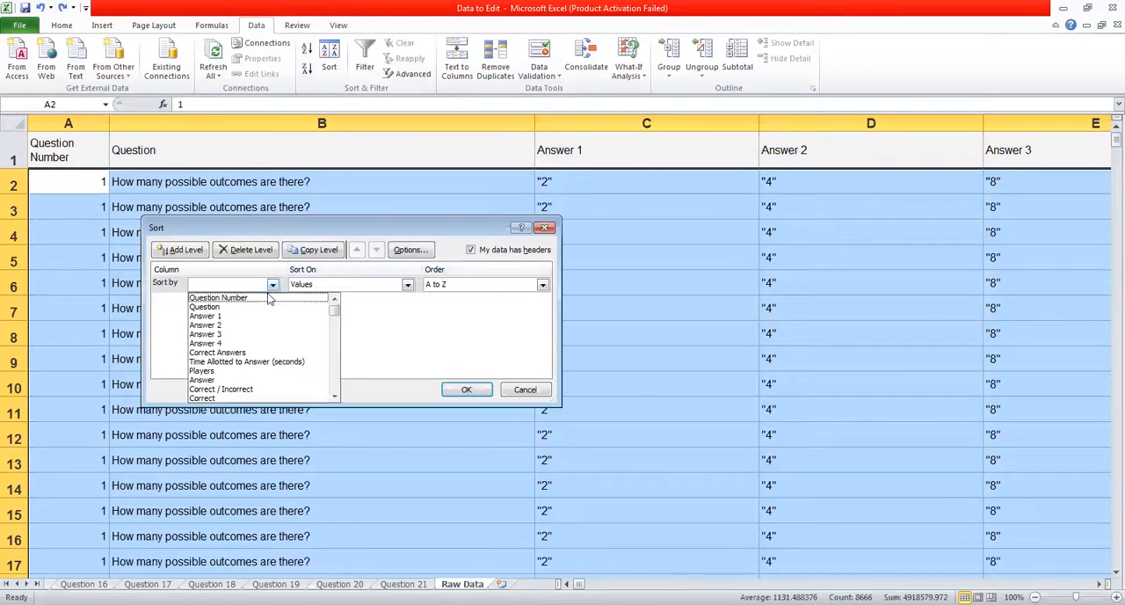
click(289, 372)
click(463, 390)
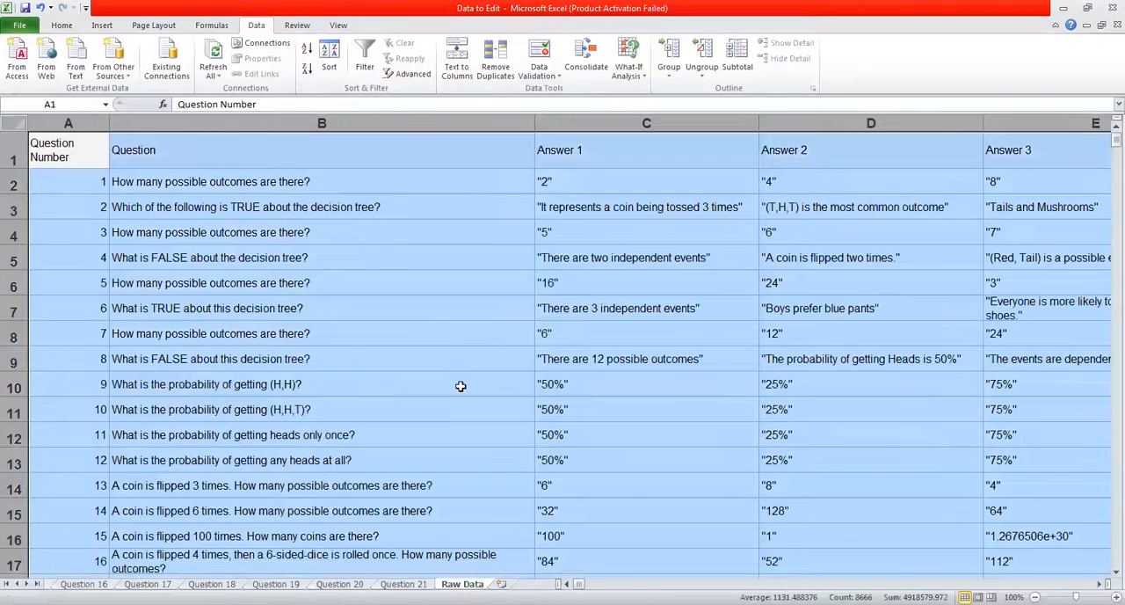
click(395, 253)
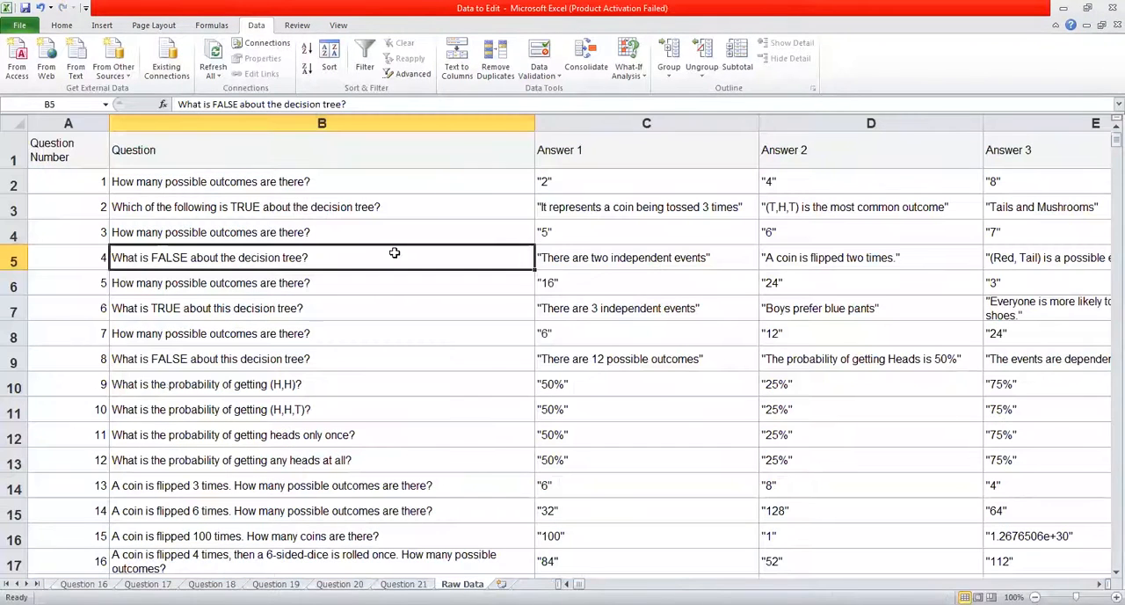
Review the row 1 headers from the question columns across to Answer Time (seconds).
key(Up)
key(ctrl+Up)
key(Right)
key(Right)
key(Right)
key(Right)
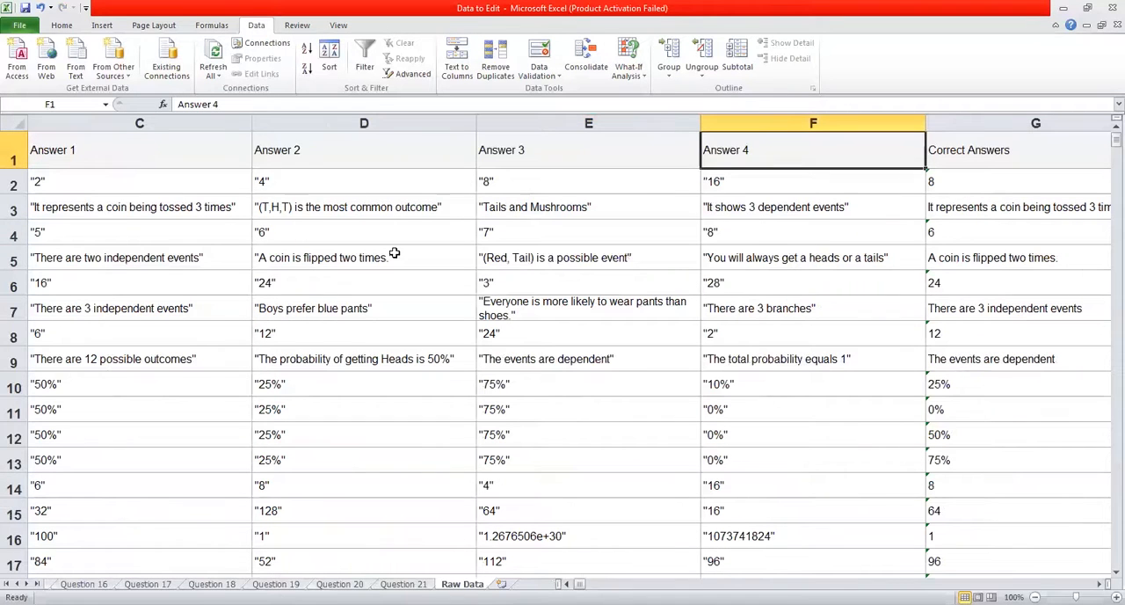
key(Right)
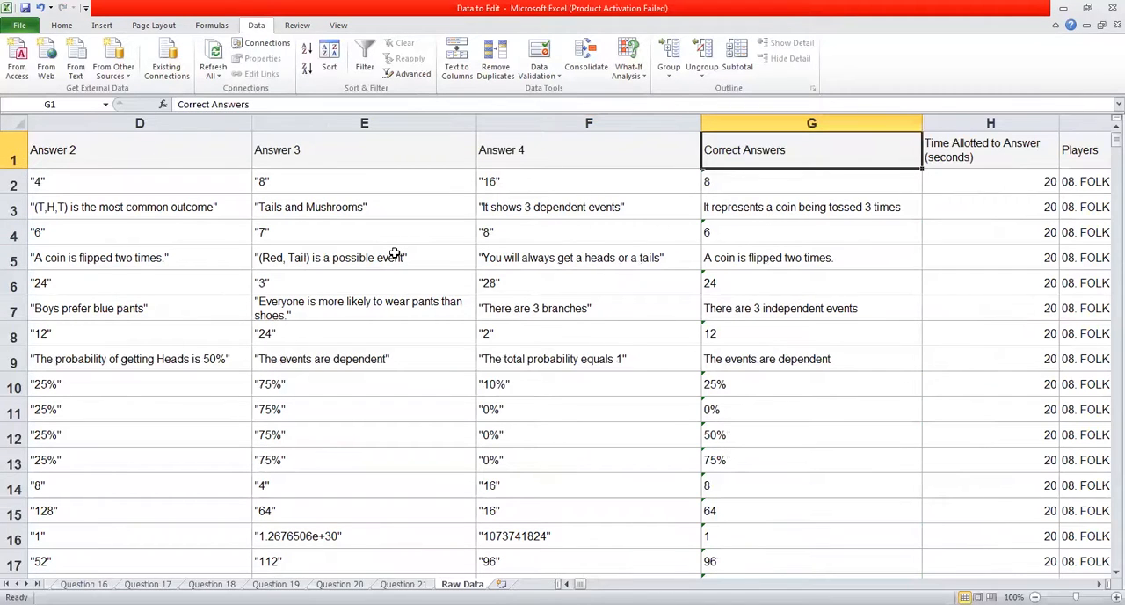
key(Right)
key(Right)
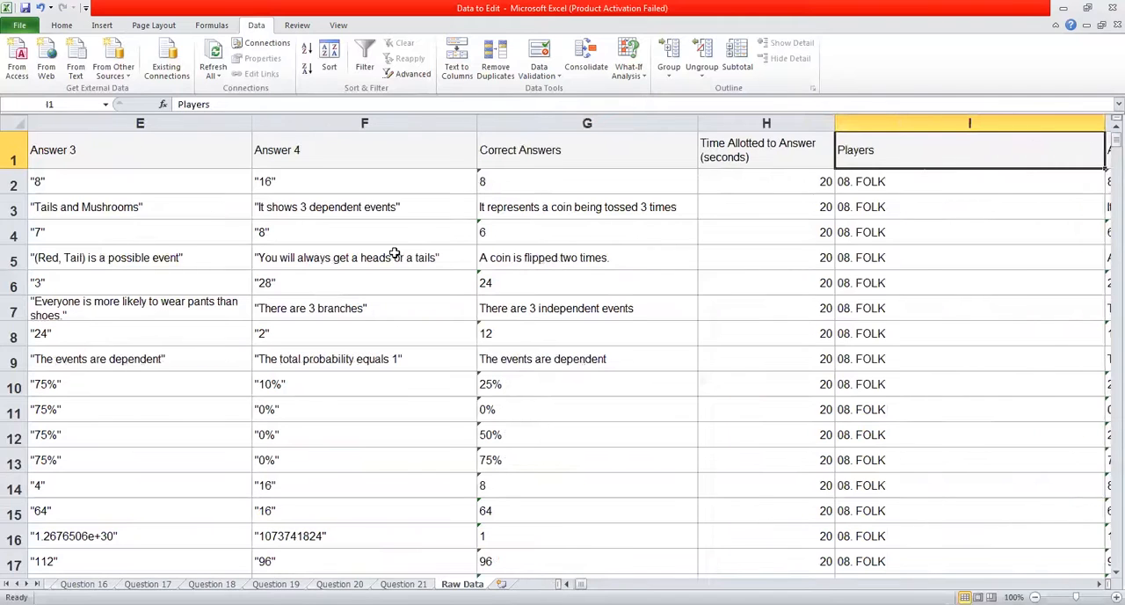
key(Right)
key(Right)
key(Right)
key(Right)
key(Right)
key(Right)
key(Right)
key(Right)
key(Right)
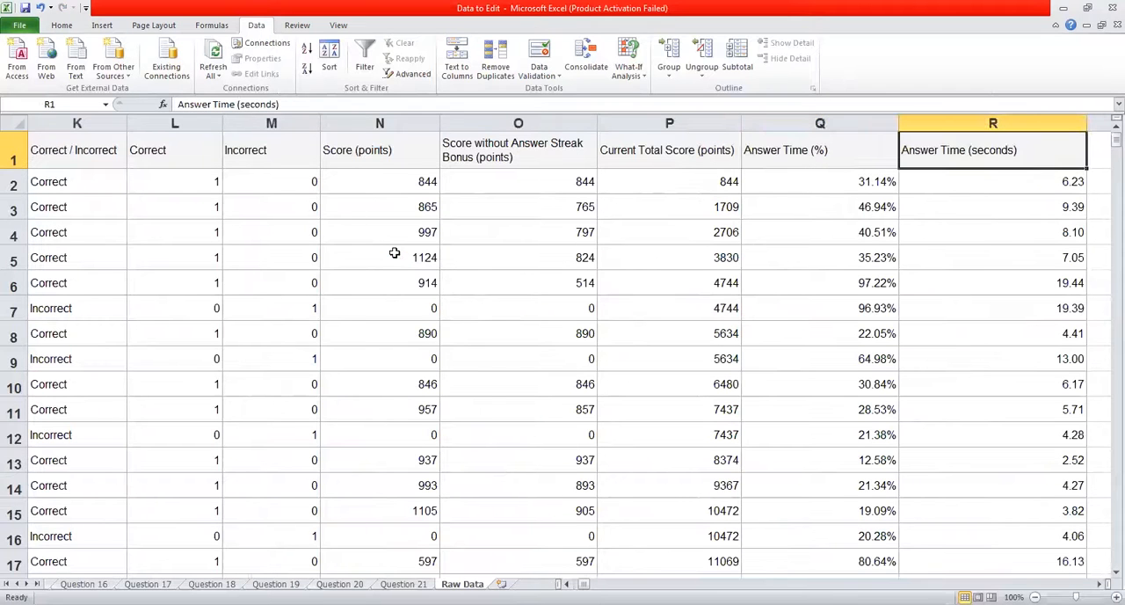
key(Right)
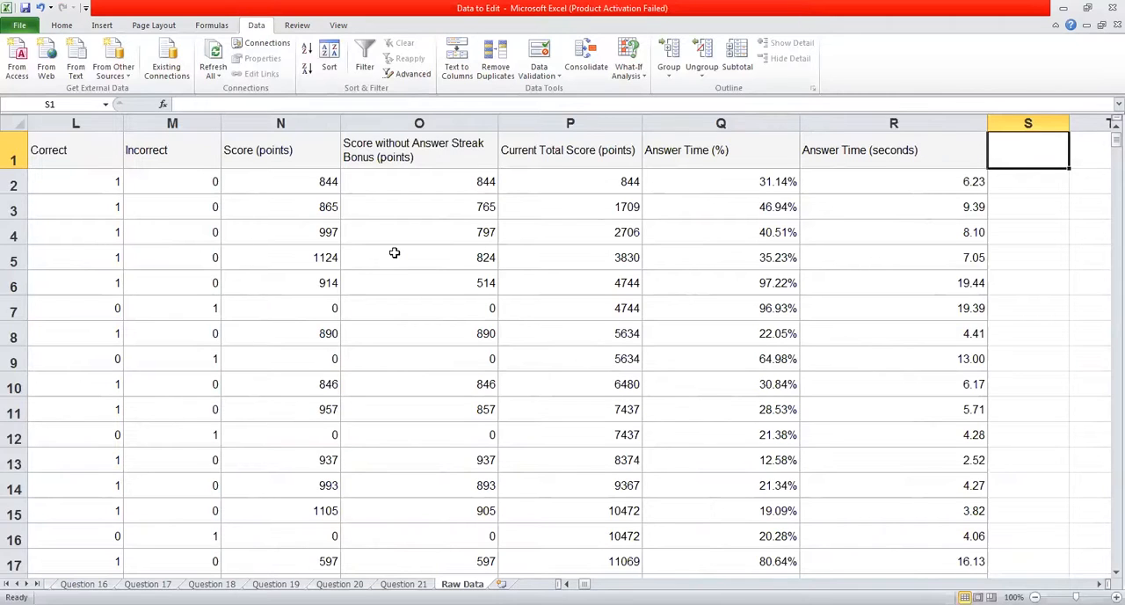
Enter =IF(R2<3,"X","") in cell S2 and fill it down column S for all data rows.
key(Down)
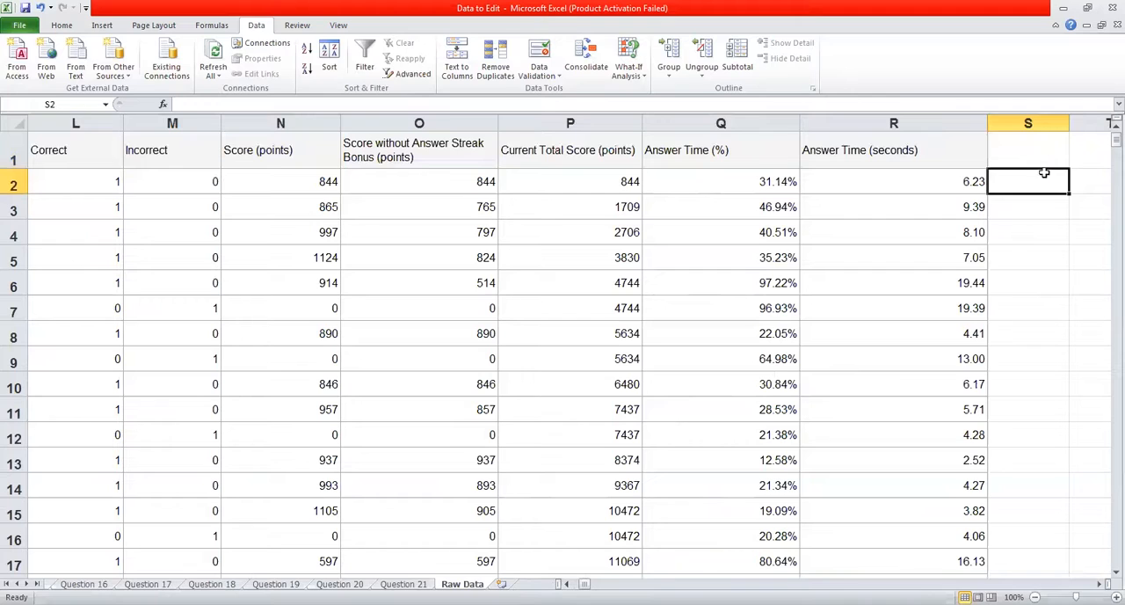
text(=if()
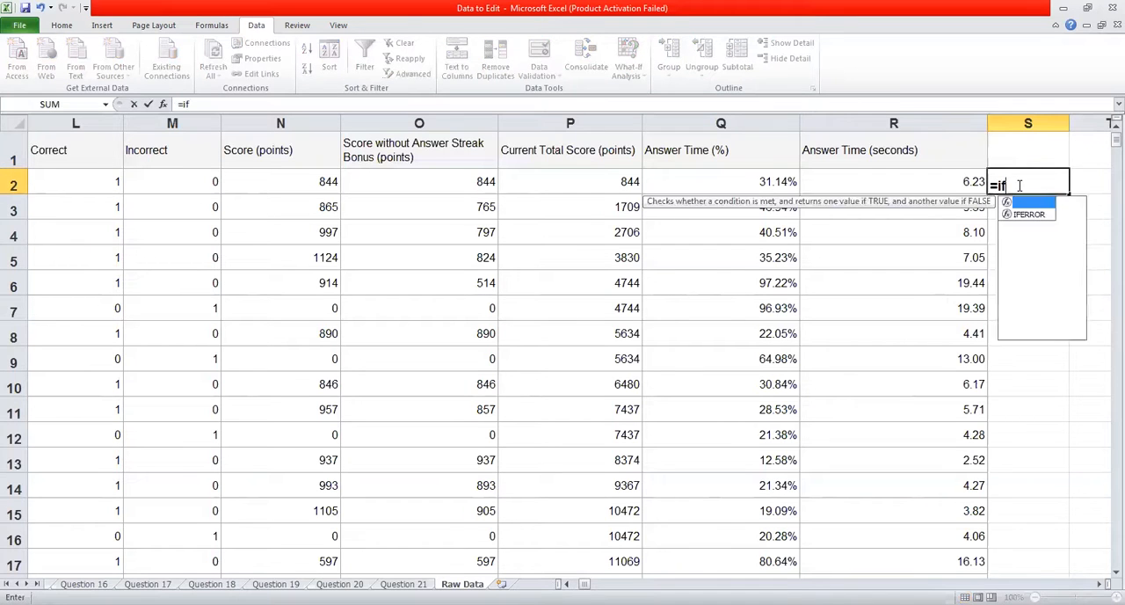
click(916, 185)
text(<)
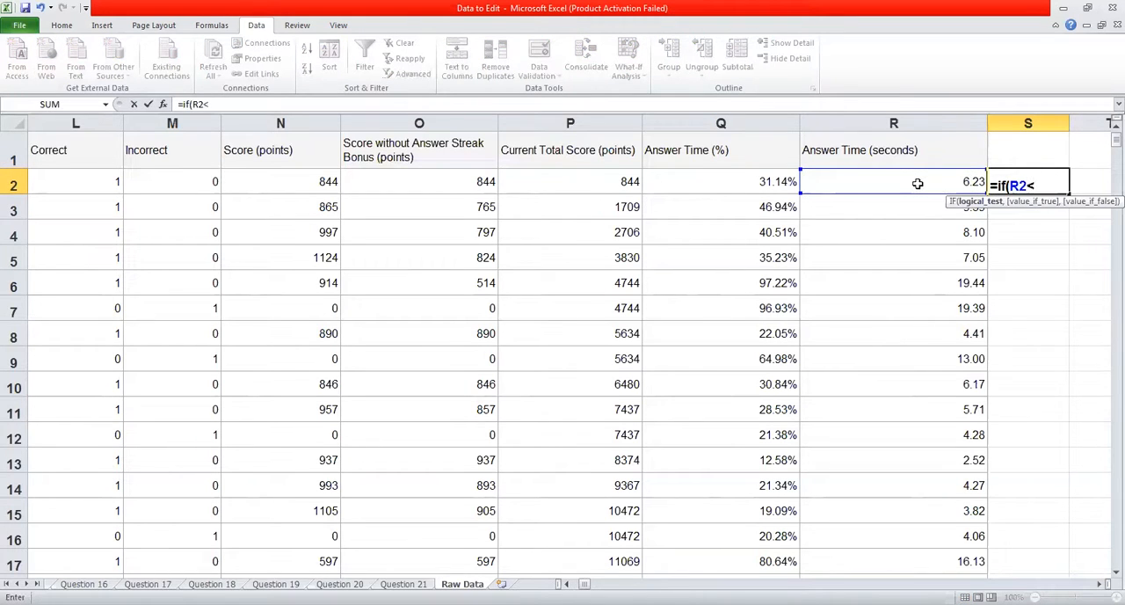
text(3,"X",)
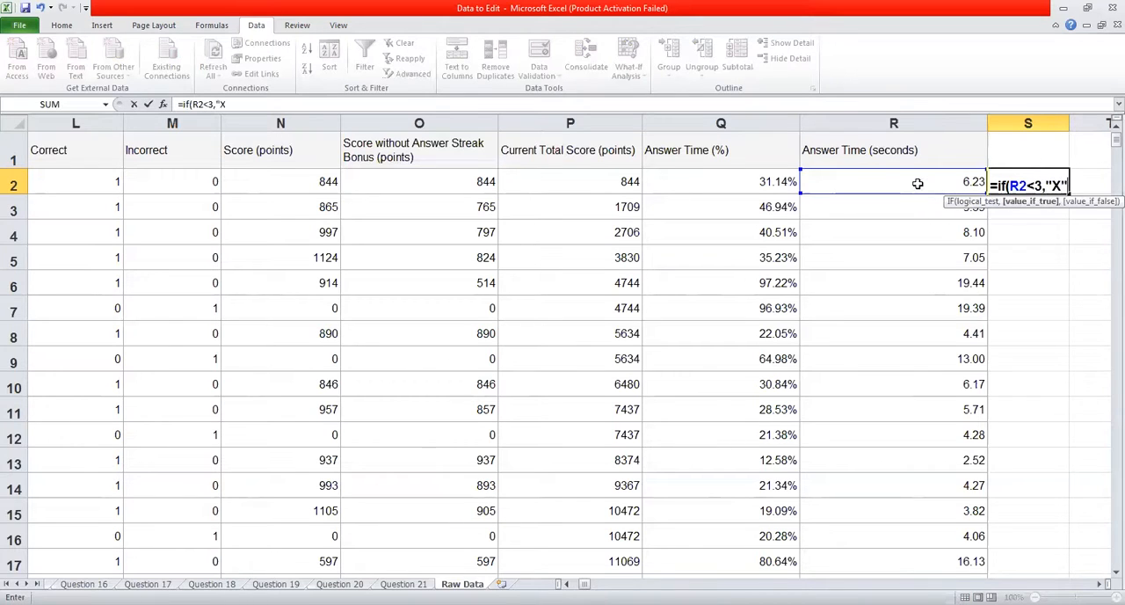
text(""))
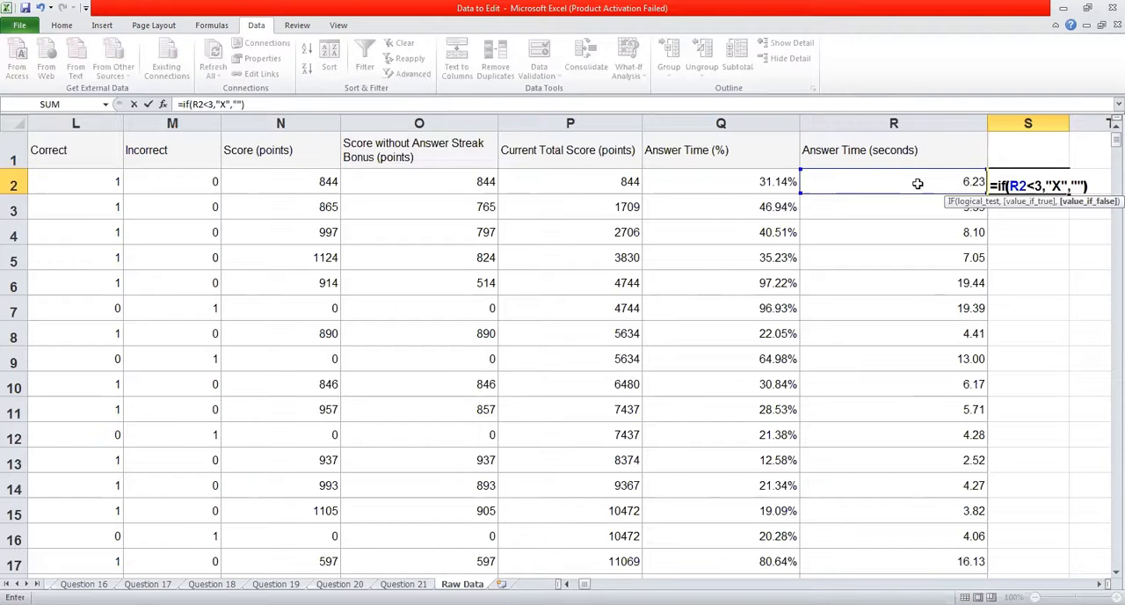
key(Return)
click(1005, 181)
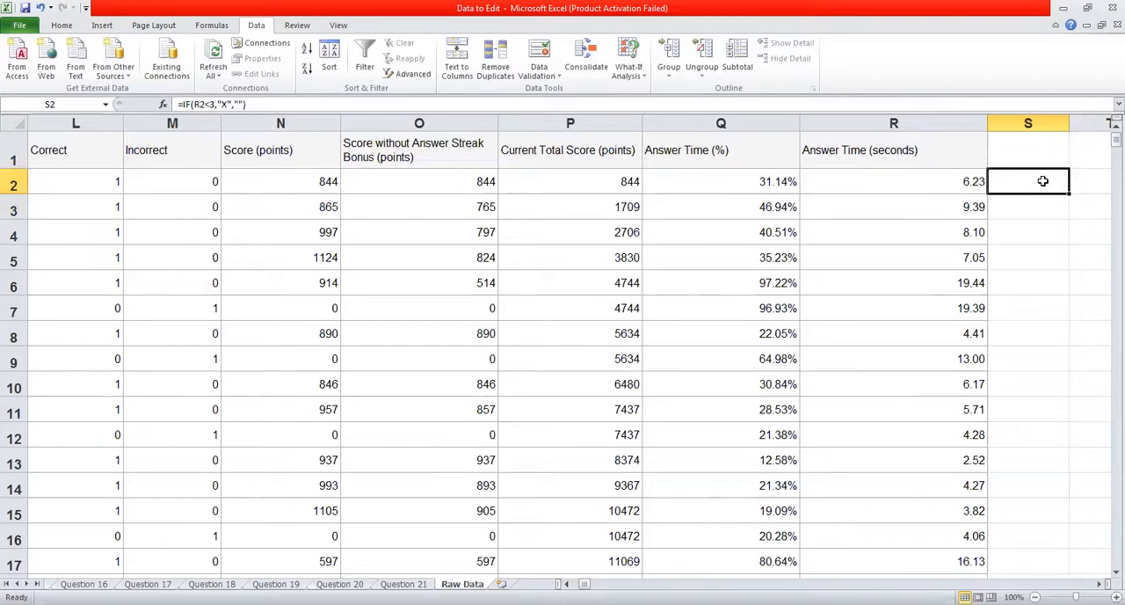
double_click(1068, 193)
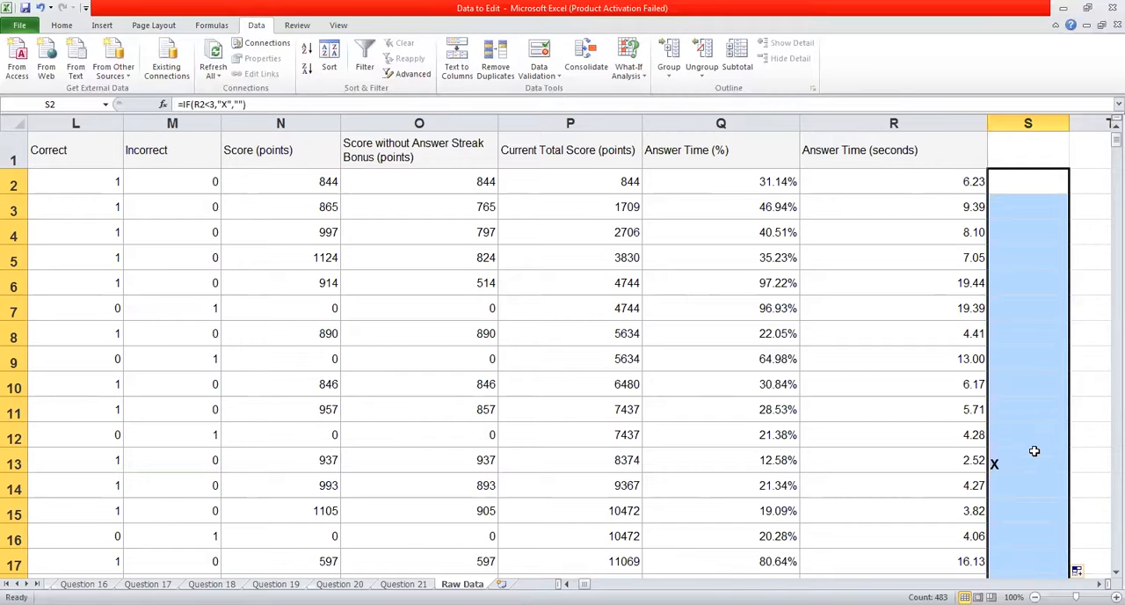
Examine the X flags down column S against the answer times, and return to cell A1.
click(1016, 429)
click(1075, 460)
key(Down)
key(Down)
key(Down)
key(Down)
key(Down)
key(Down)
key(Down)
key(Down)
key(Down)
key(Down)
key(Down)
key(Down)
key(Down)
key(Down)
key(Down)
key(Down)
key(Down)
key(Down)
key(Down)
key(Down)
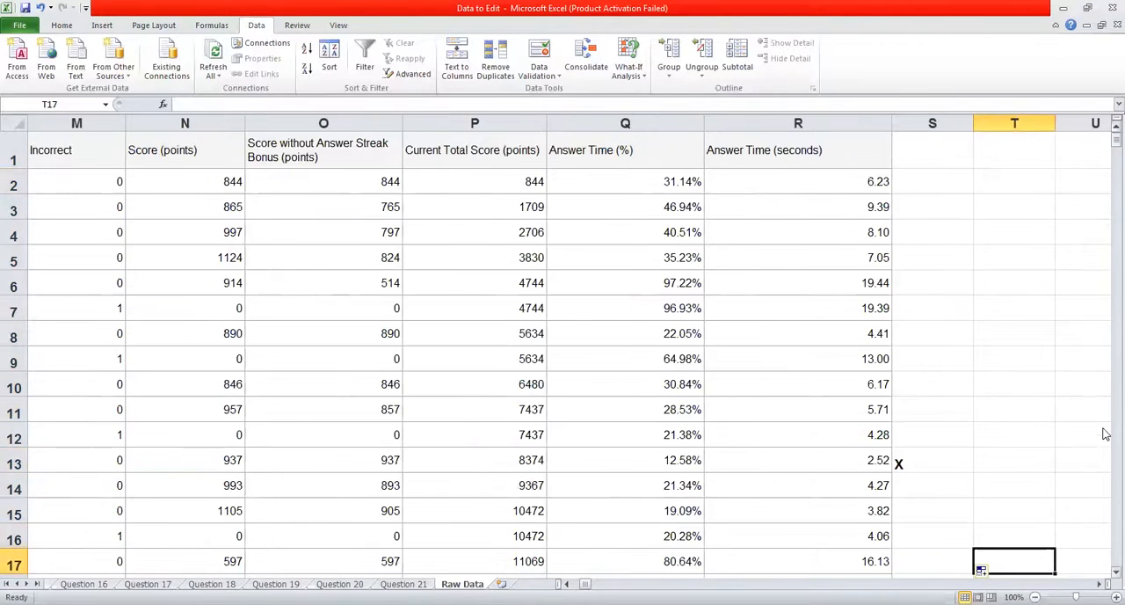
key(Down)
key(Down)
key(Down)
key(Down)
key(Down)
key(Down)
key(Down)
key(Down)
key(Down)
key(Down)
key(Down)
key(Down)
key(Down)
key(Down)
key(Down)
key(Down)
key(Down)
key(Down)
key(Down)
key(Down)
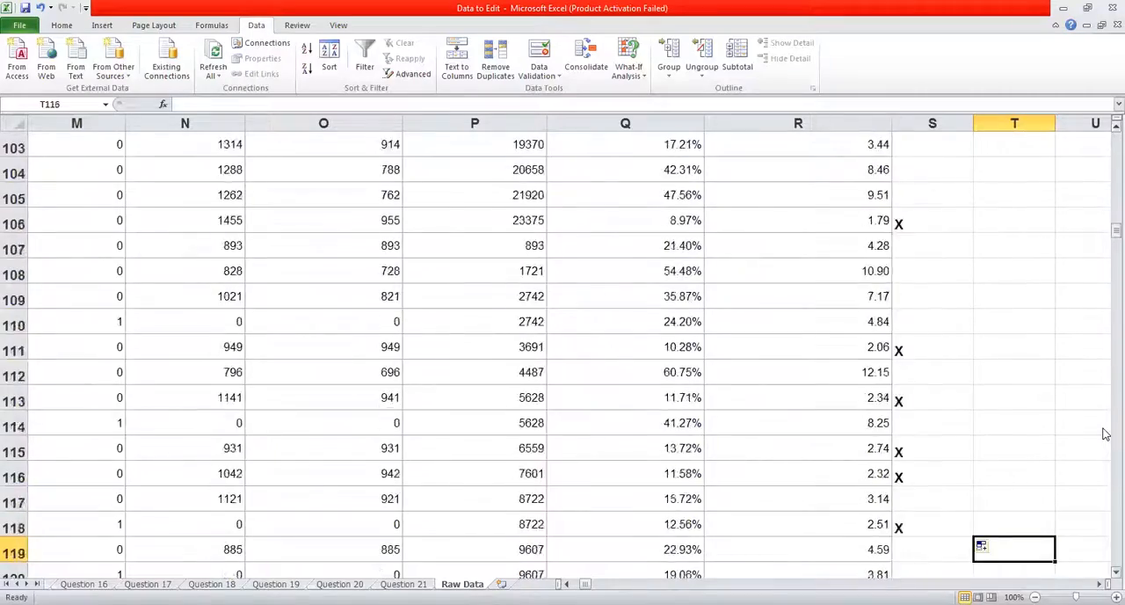
key(Down)
key(Down)
key(Down)
key(Down)
key(Down)
key(Down)
key(Down)
key(Down)
key(Down)
key(Down)
key(Down)
key(Down)
key(Down)
key(Down)
key(Down)
key(Down)
key(Down)
key(Down)
key(Down)
key(Down)
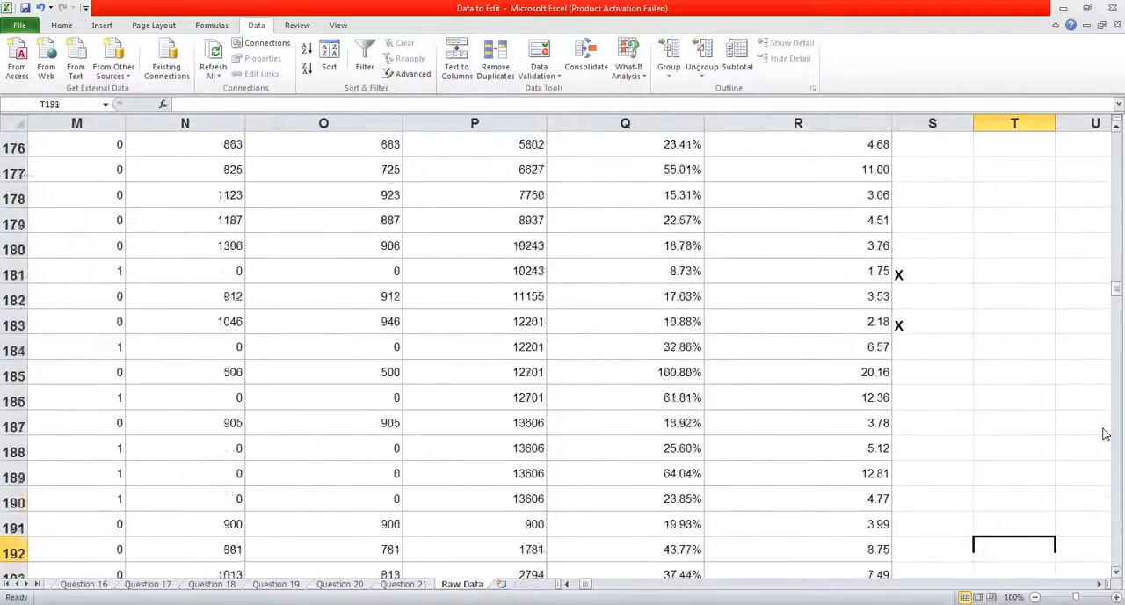
key(Down)
key(Down)
key(Down)
key(Down)
key(Down)
key(Down)
key(Down)
key(Down)
key(Down)
key(Down)
key(Down)
key(Down)
key(Down)
key(Down)
key(Down)
key(Down)
key(Down)
key(Down)
key(Down)
key(Down)
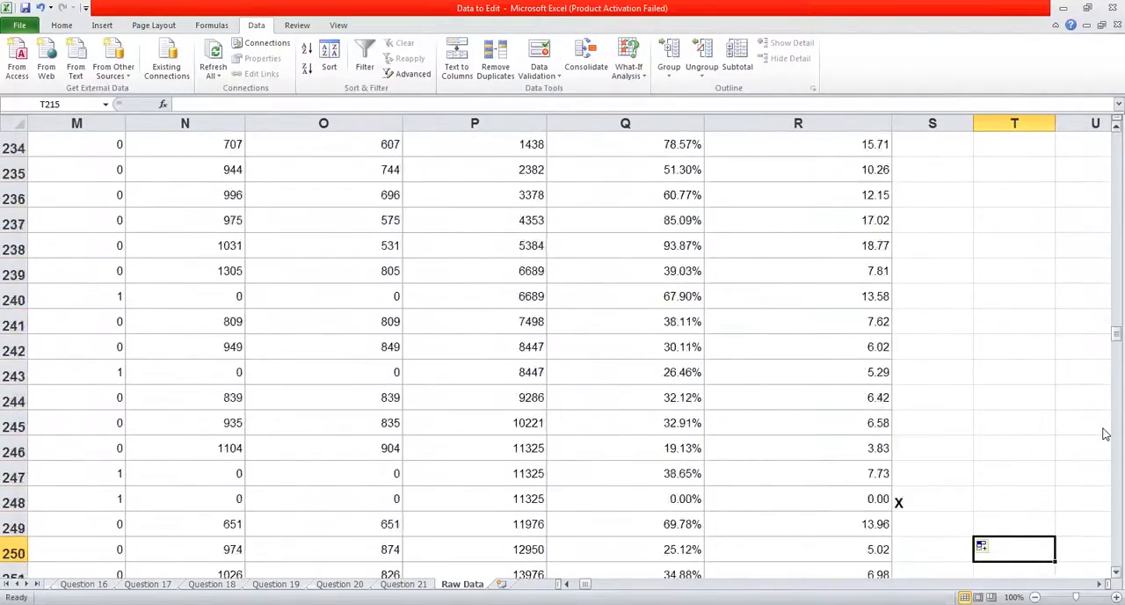
key(Down)
key(Down)
key(Down)
key(Down)
key(Down)
key(Down)
key(Down)
key(Down)
key(Down)
key(Down)
key(Down)
key(Down)
key(Down)
key(Down)
key(Down)
key(Down)
key(Down)
key(Down)
key(Down)
key(Down)
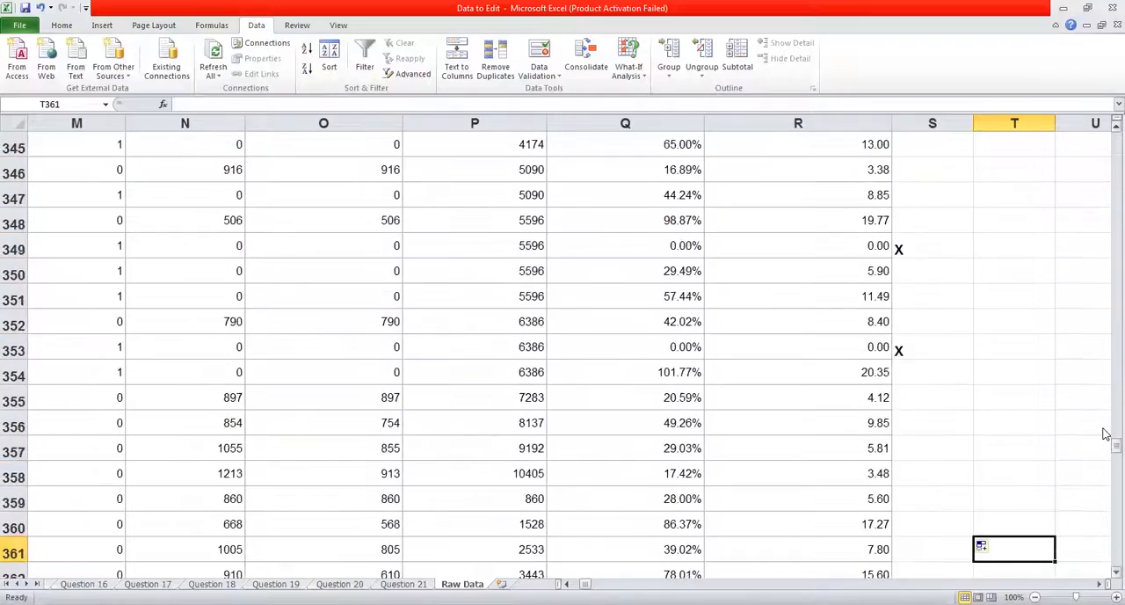
key(Down)
key(Down)
key(Down)
key(Down)
key(Down)
key(Down)
key(Down)
key(Down)
key(Down)
key(Down)
key(Down)
key(Down)
key(Down)
key(Down)
key(Down)
key(Down)
key(Down)
key(Down)
key(Down)
key(Down)
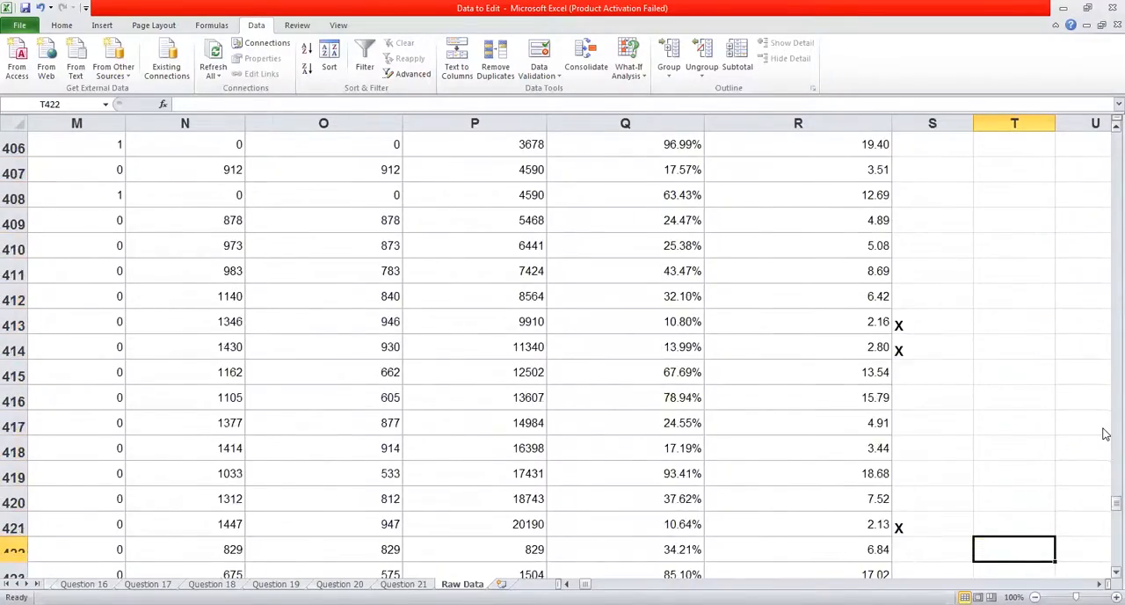
key(Home)
key(Page_Up)
key(Page_Up)
key(Page_Up)
key(Page_Up)
key(Page_Up)
key(Page_Up)
key(Page_Up)
key(Page_Up)
key(Page_Up)
key(Page_Up)
key(Page_Up)
key(Page_Up)
key(Page_Up)
key(Page_Up)
key(Page_Up)
key(Page_Up)
key(Page_Up)
key(Page_Up)
key(Page_Up)
key(Page_Up)
key(Page_Up)
key(Page_Up)
key(Up)
key(Up)
key(Up)
key(Up)
key(Up)
key(Up)
key(Up)
key(Up)
key(Up)
key(Up)
key(Up)
key(Up)
key(Up)
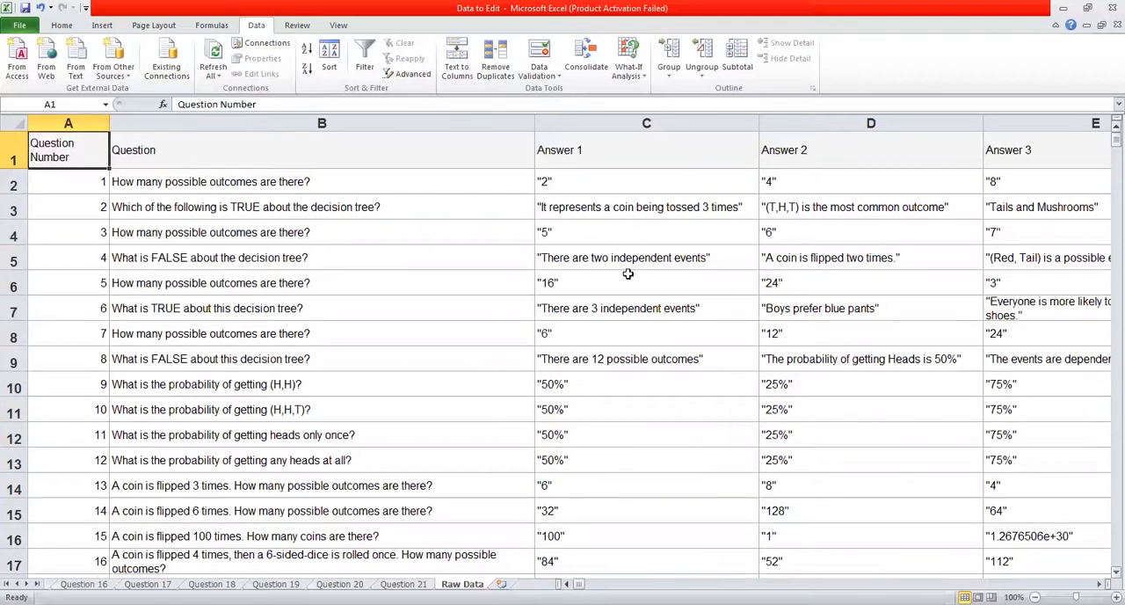
Set a custom worksheet zoom of 10% to get an overview of the data.
click(59, 27)
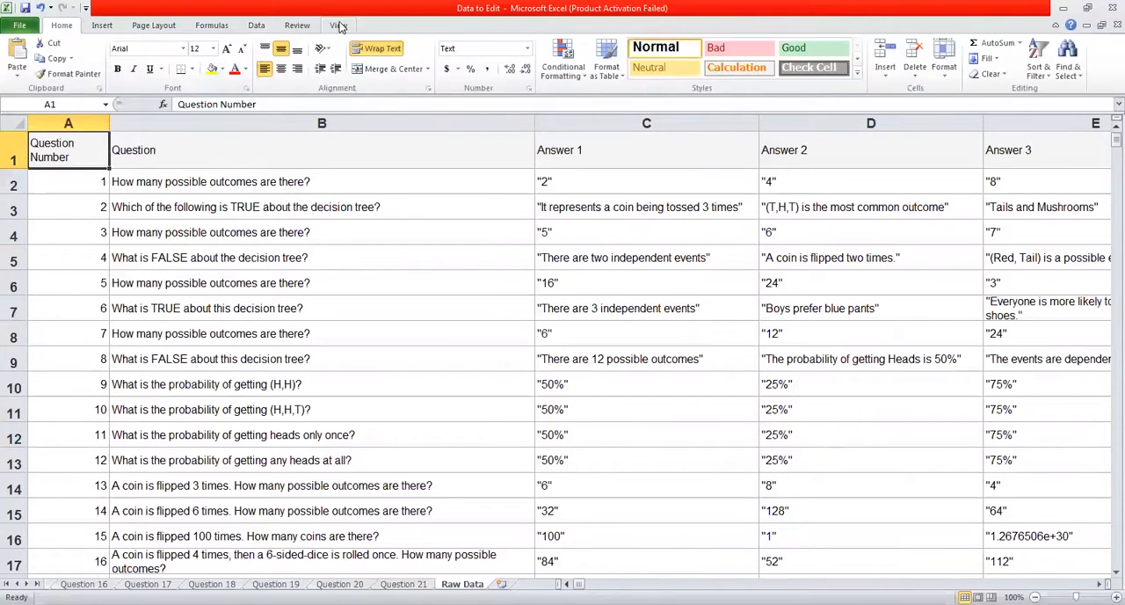
click(338, 25)
click(313, 66)
click(359, 346)
text(10)
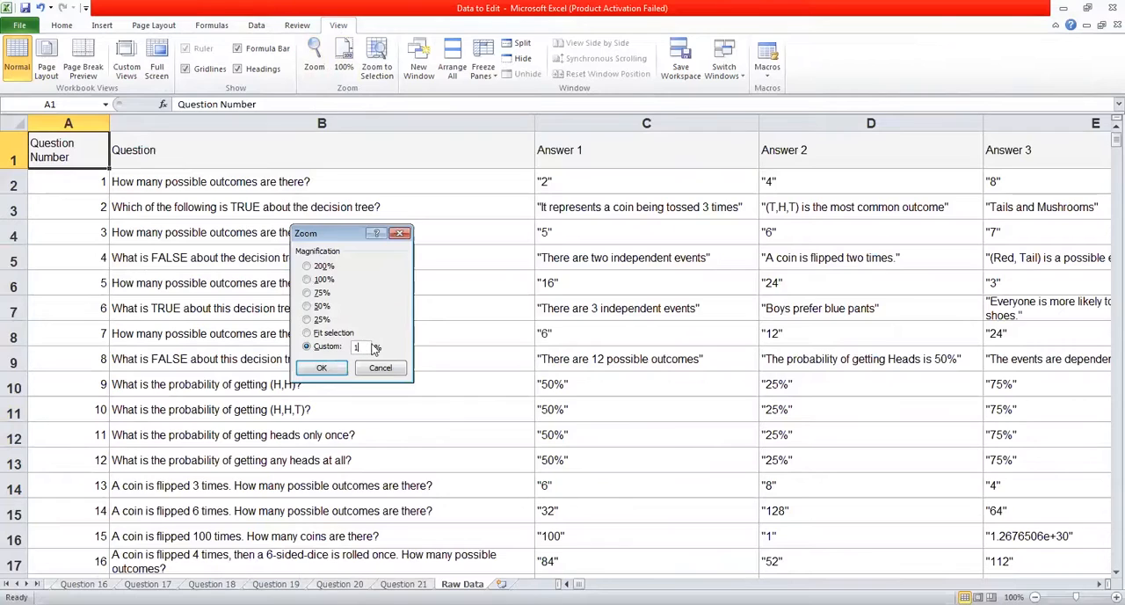
key(Return)
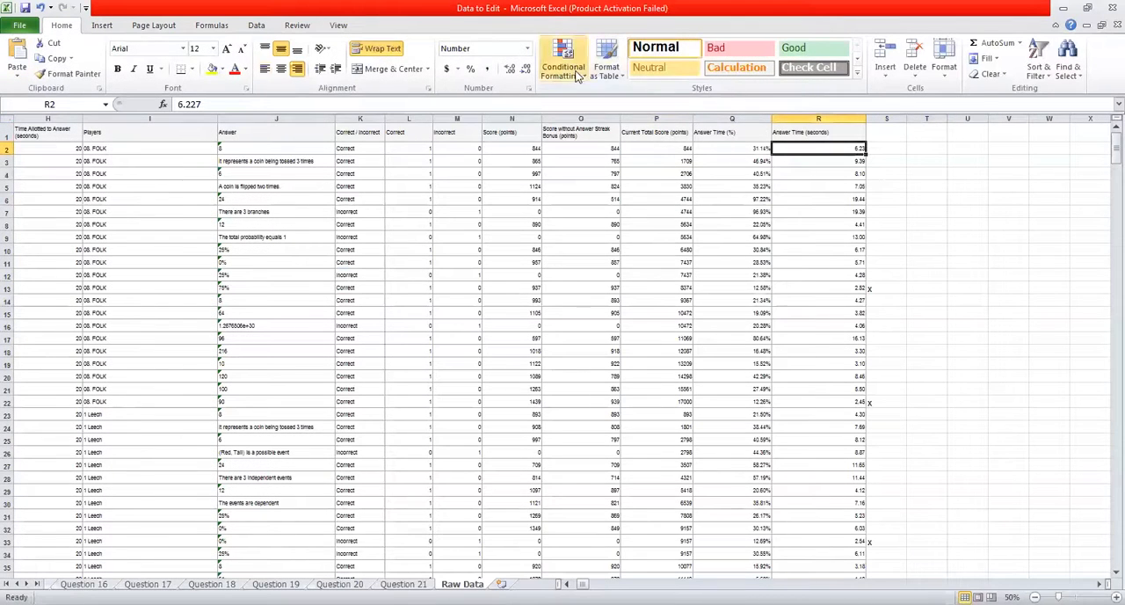
Apply a Less Than 3 highlight rule with Light Red Fill with Dark Red Text to the Answer Time (seconds) column.
click(807, 118)
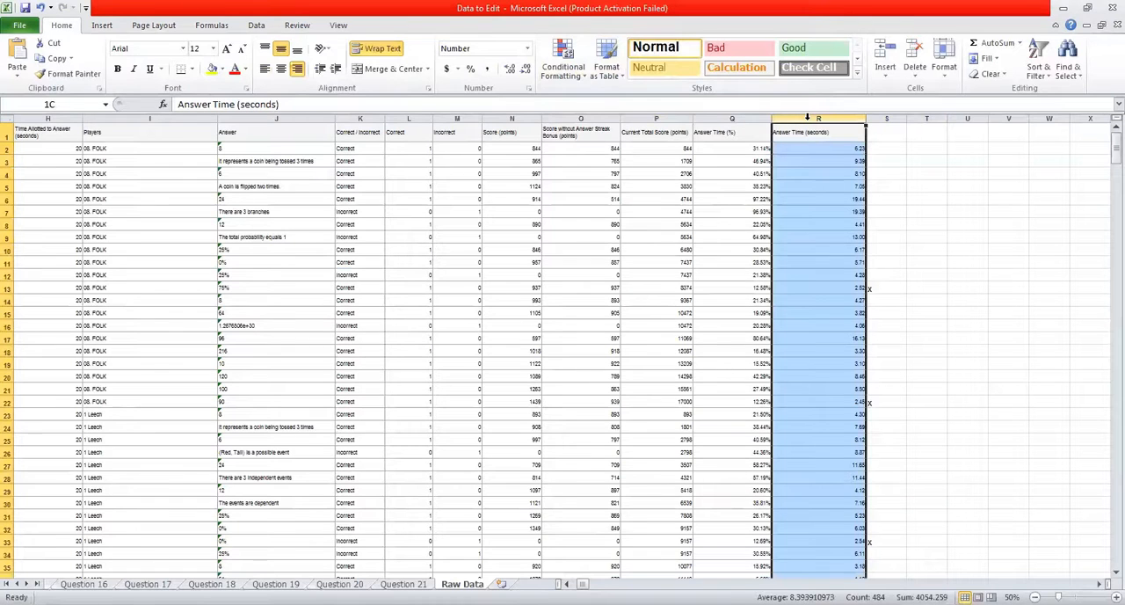
click(576, 68)
mouse_move(604, 99)
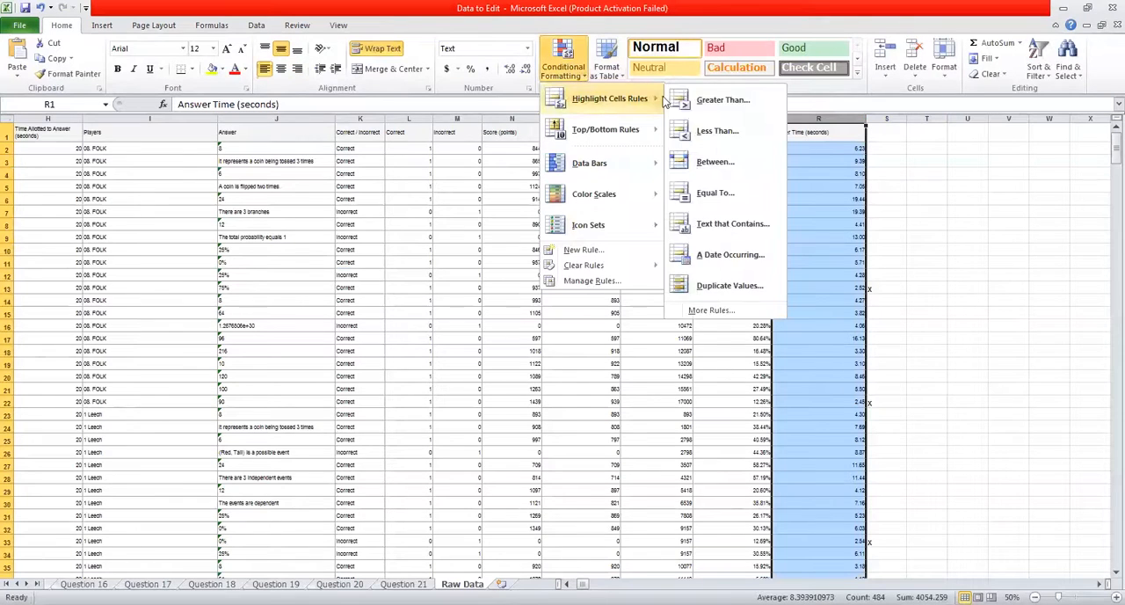
click(710, 128)
text(3)
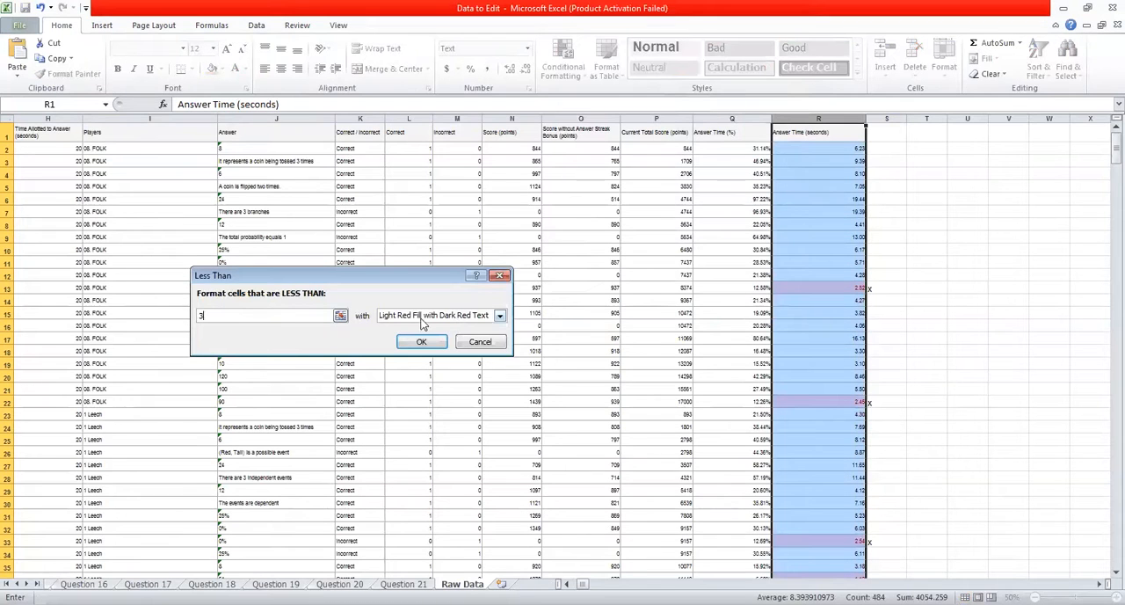
click(422, 342)
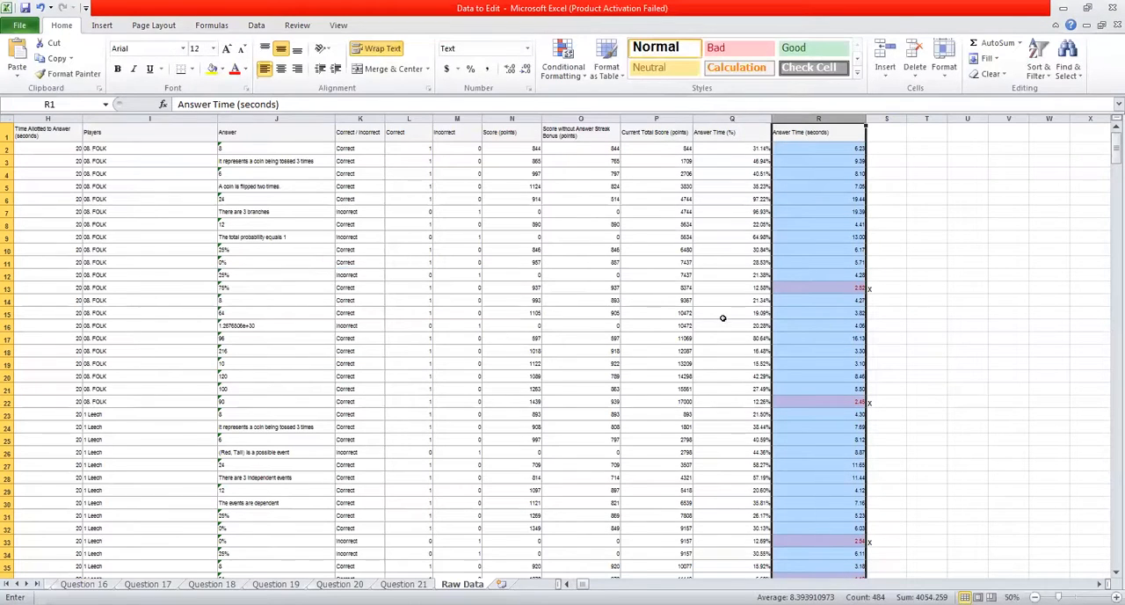
click(936, 256)
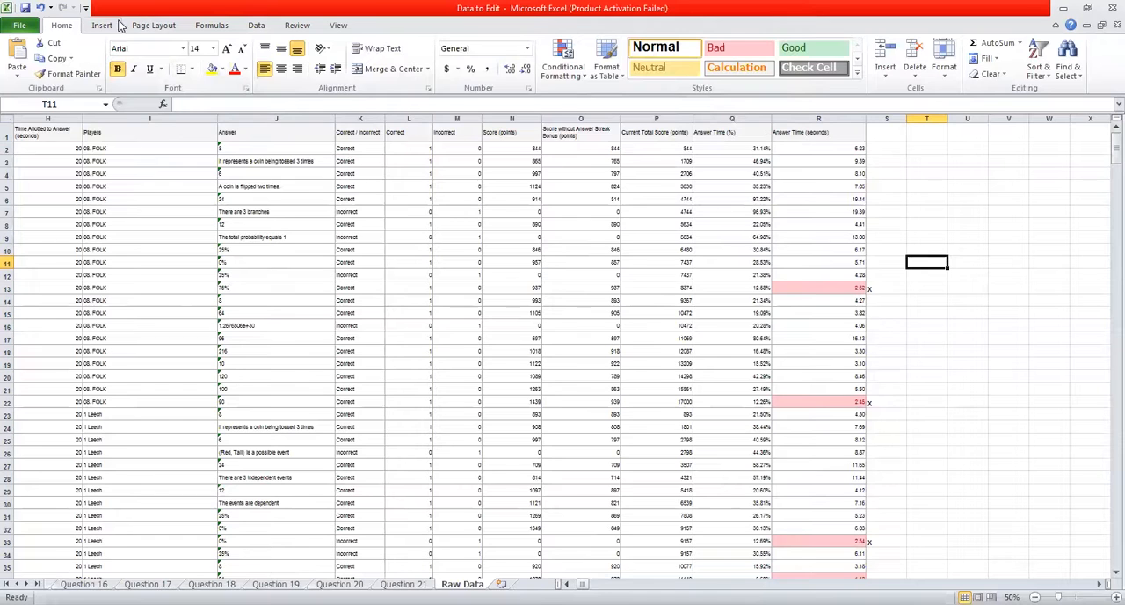
Set the worksheet zoom to 10% to view the highlighted answer times, and select an empty cell beside the data.
click(340, 26)
click(313, 60)
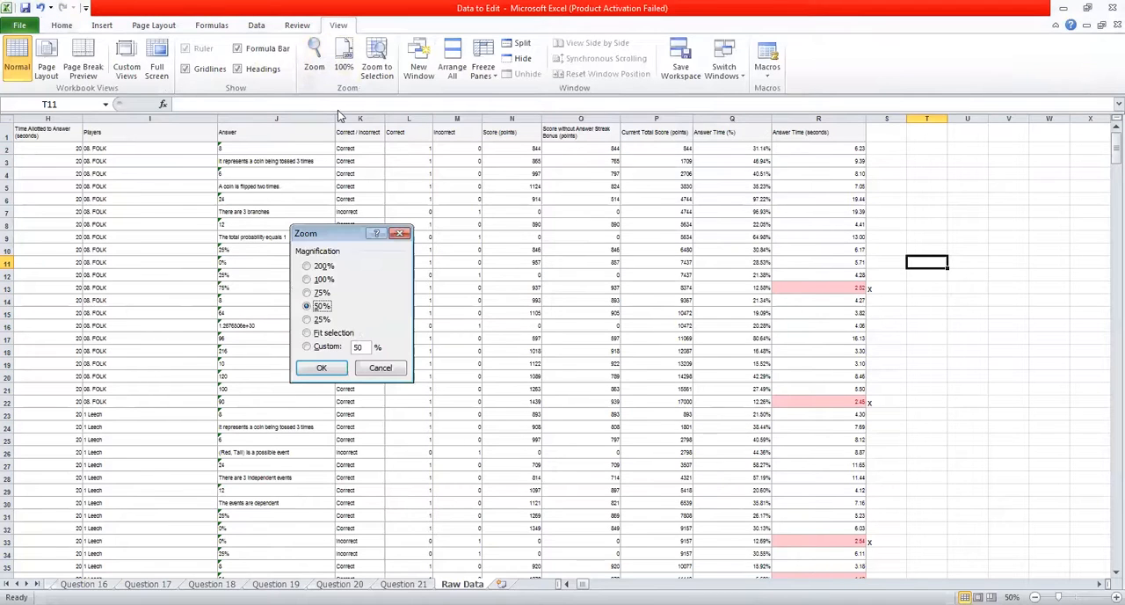
click(322, 348)
text(100)
key(Return)
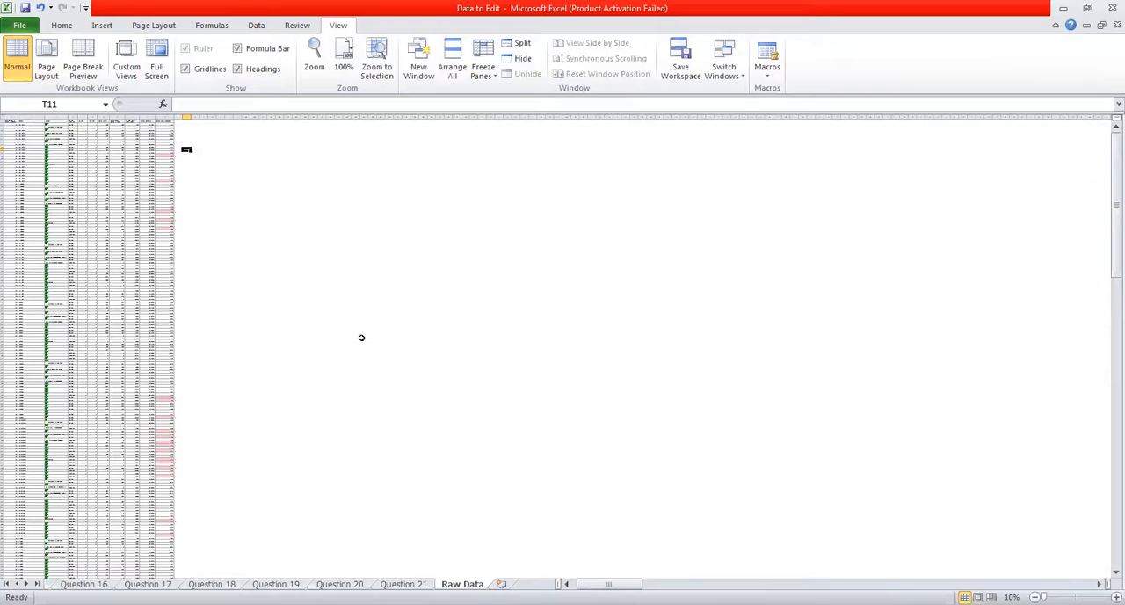
click(355, 330)
click(212, 287)
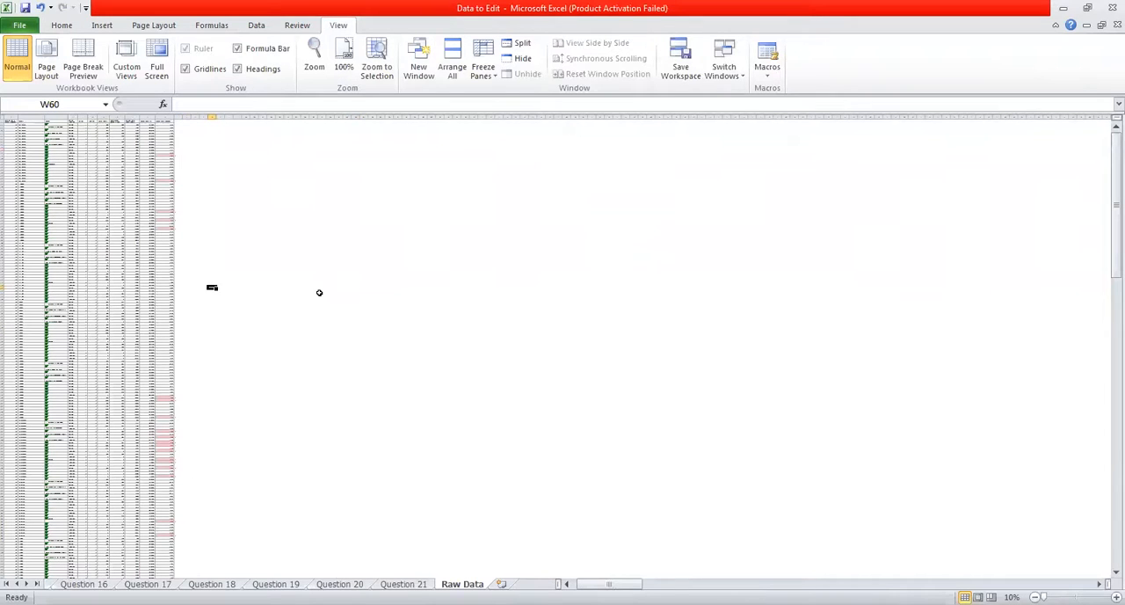